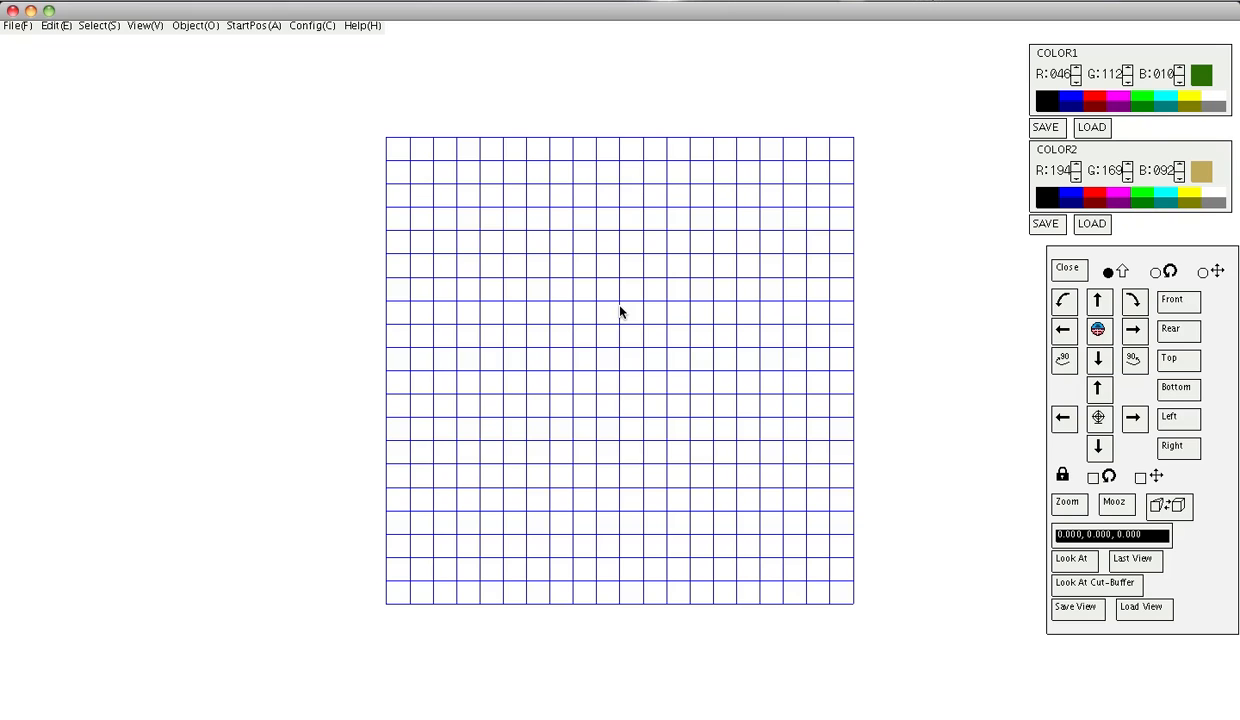
Begin inserting a new map polygon from the Object > Map menu, with RECTANGLE as the shape type.
{"action": "left_click", "coordinate": [196, 25]}
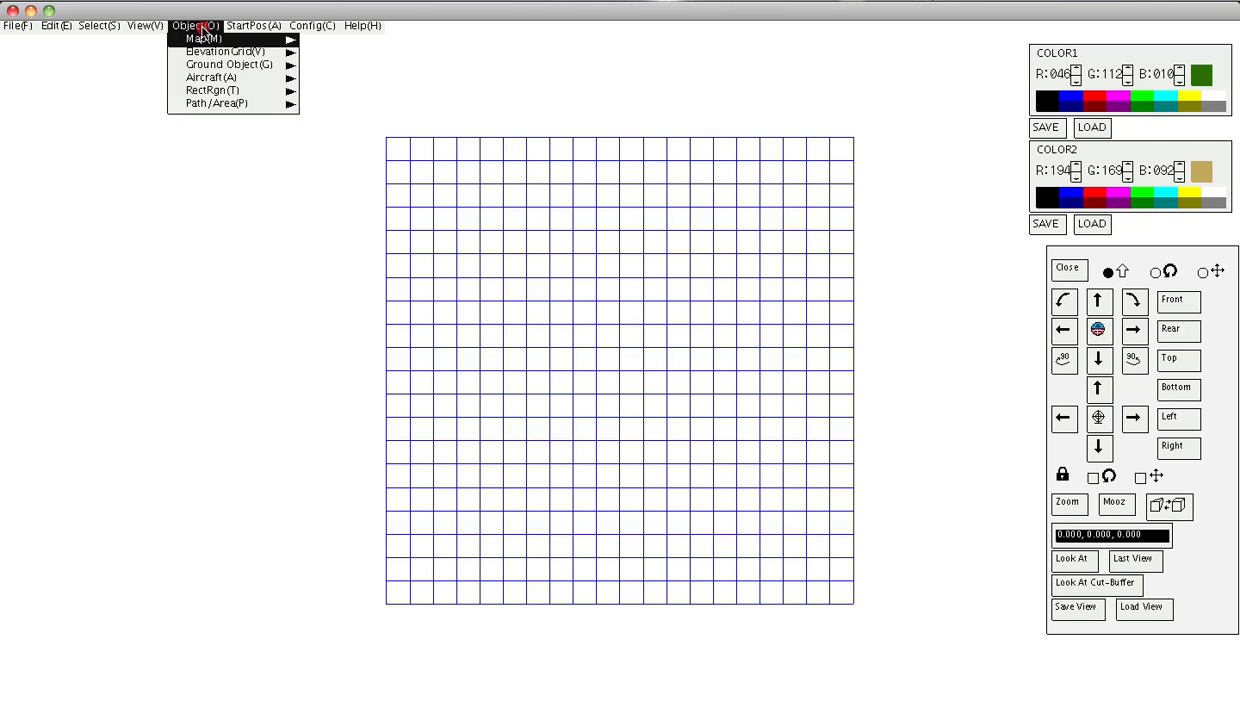
{"action": "left_click", "coordinate": [205, 39]}
{"action": "left_click", "coordinate": [313, 38]}
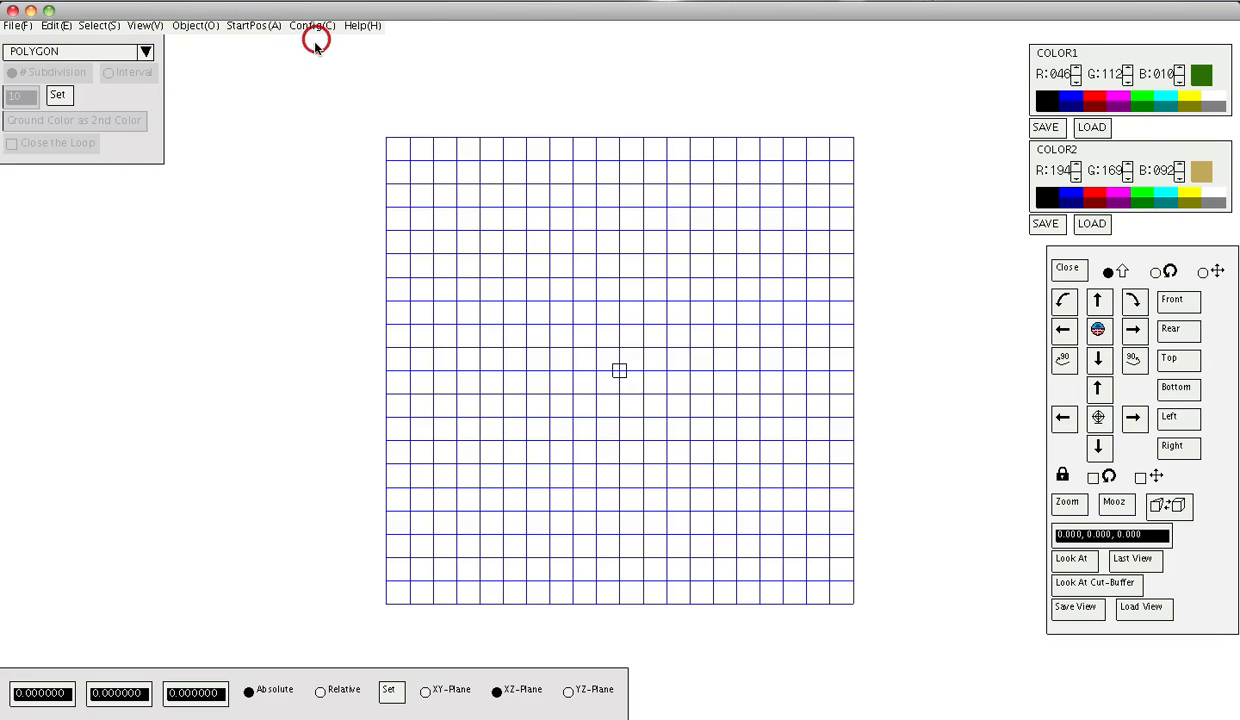
{"action": "left_click", "coordinate": [146, 52]}
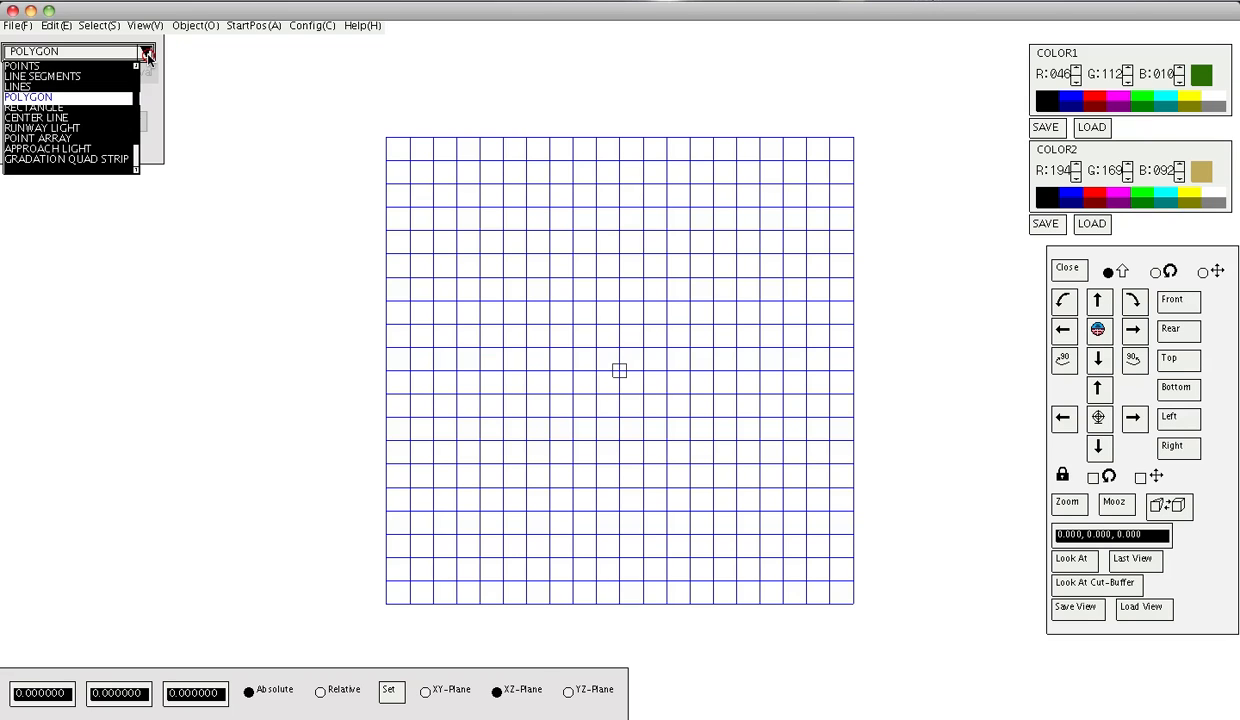
{"action": "left_click", "coordinate": [42, 107]}
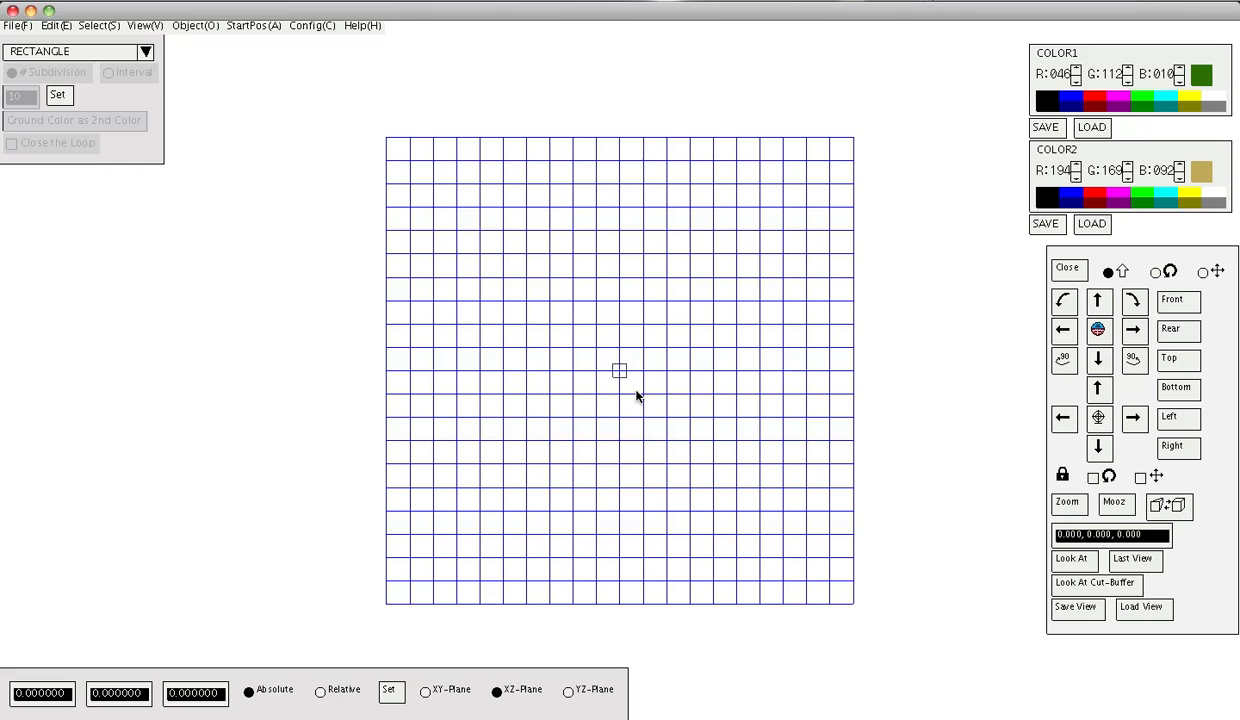
Commit the starting point at the origin and zoom in on the grid around it.
{"action": "key", "text": "Return"}
{"action": "left_click", "coordinate": [660, 397], "text": "shift"}
{"action": "left_click_drag", "start_coordinate": [662, 395], "coordinate": [688, 194], "text": "shift"}
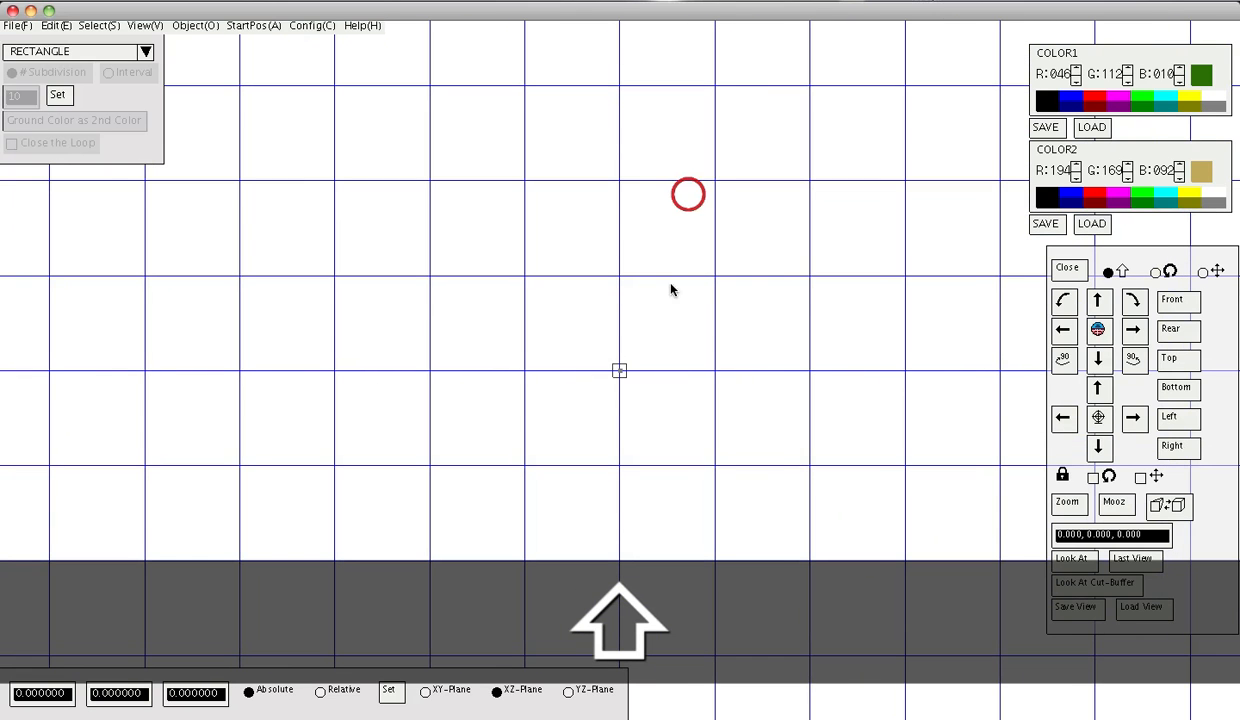
{"action": "left_click_drag", "start_coordinate": [697, 372], "coordinate": [715, 374]}
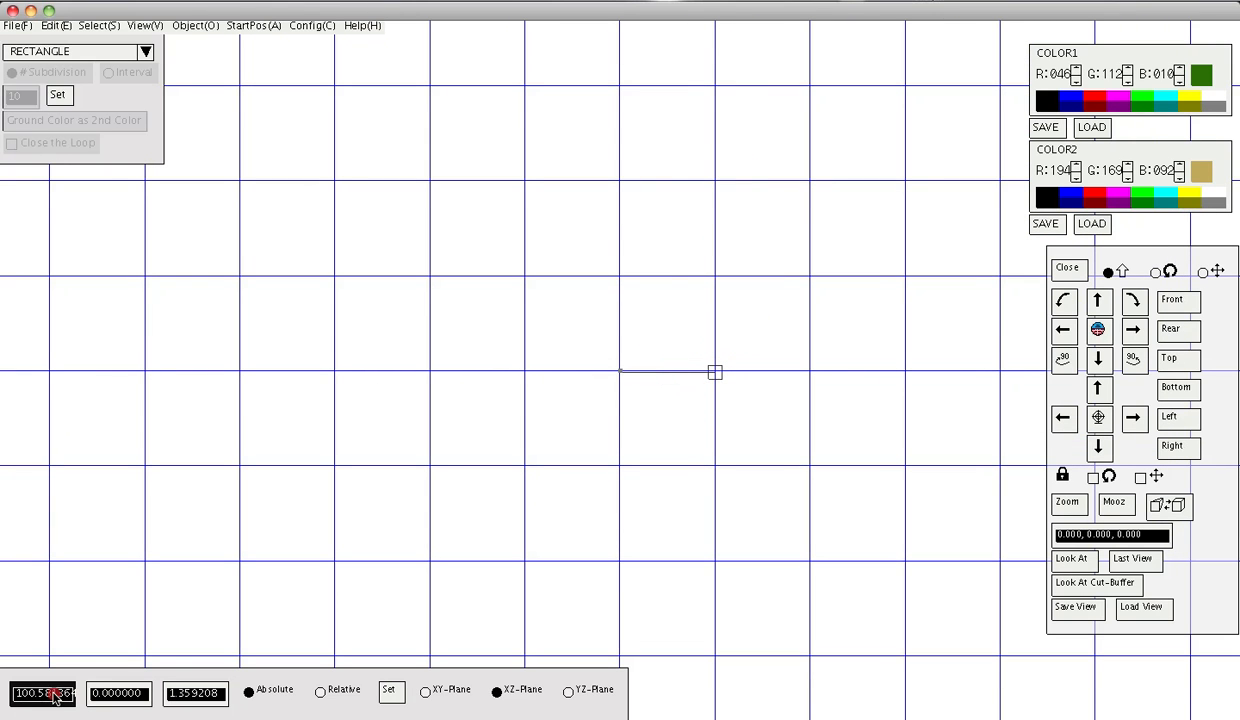
Set the next point to X 100 with Z cleared, apply it, and commit it.
{"action": "left_click", "coordinate": [50, 690]}
{"action": "key", "text": "BackSpace"}
{"action": "key", "text": "BackSpace"}
{"action": "key", "text": "BackSpace"}
{"action": "key", "text": "BackSpace"}
{"action": "key", "text": "BackSpace"}
{"action": "key", "text": "BackSpace"}
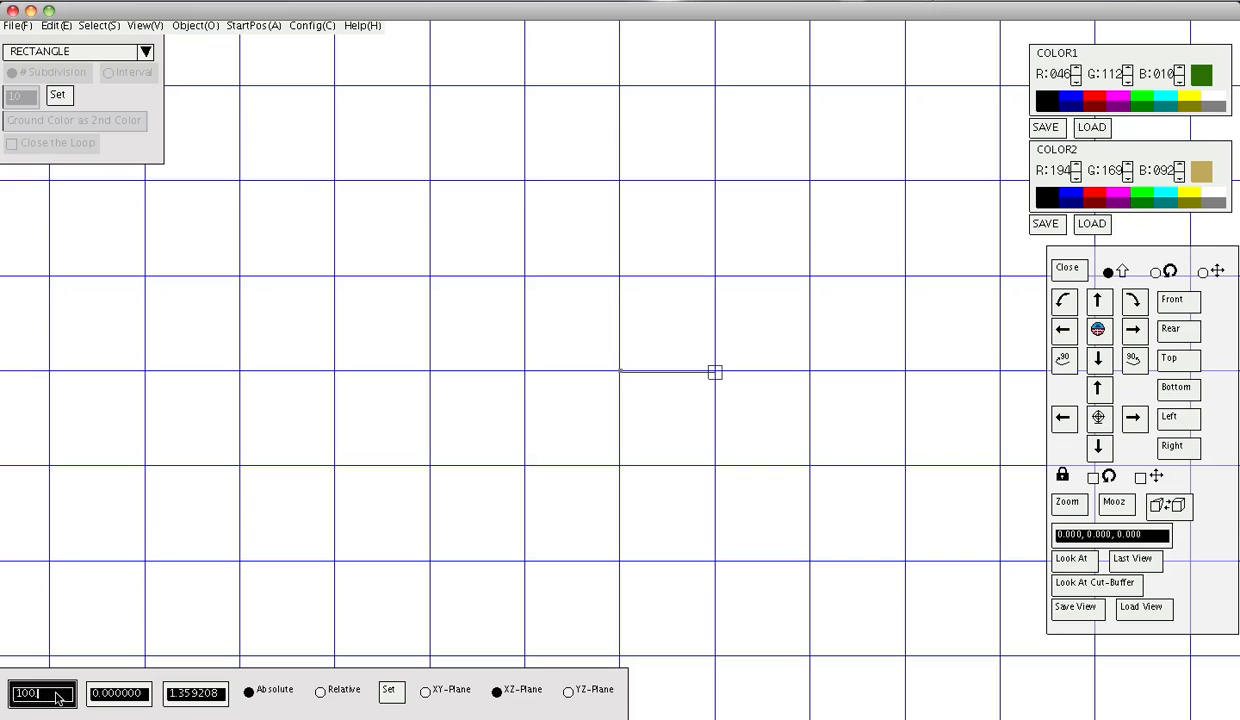
{"action": "left_click", "coordinate": [219, 699]}
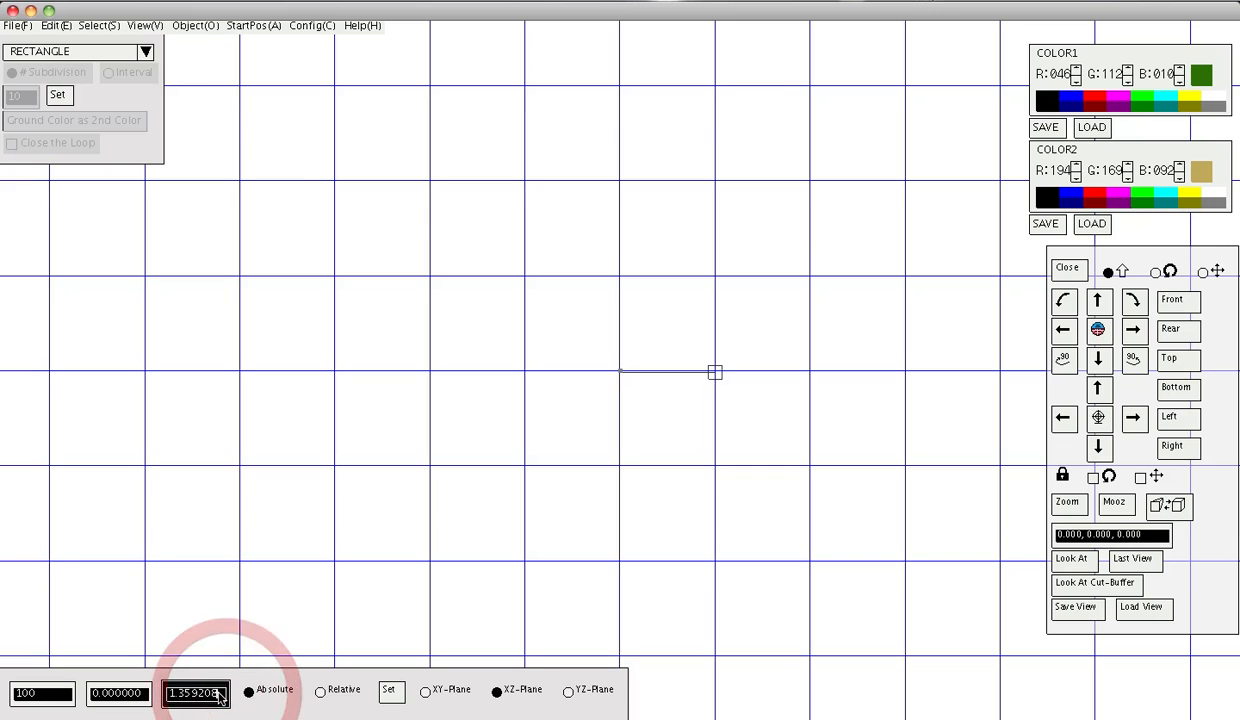
{"action": "key", "text": "BackSpace"}
{"action": "key", "text": "BackSpace"}
{"action": "key", "text": "BackSpace"}
{"action": "key", "text": "BackSpace"}
{"action": "key", "text": "BackSpace"}
{"action": "key", "text": "BackSpace"}
{"action": "key", "text": "BackSpace"}
{"action": "key", "text": "BackSpace"}
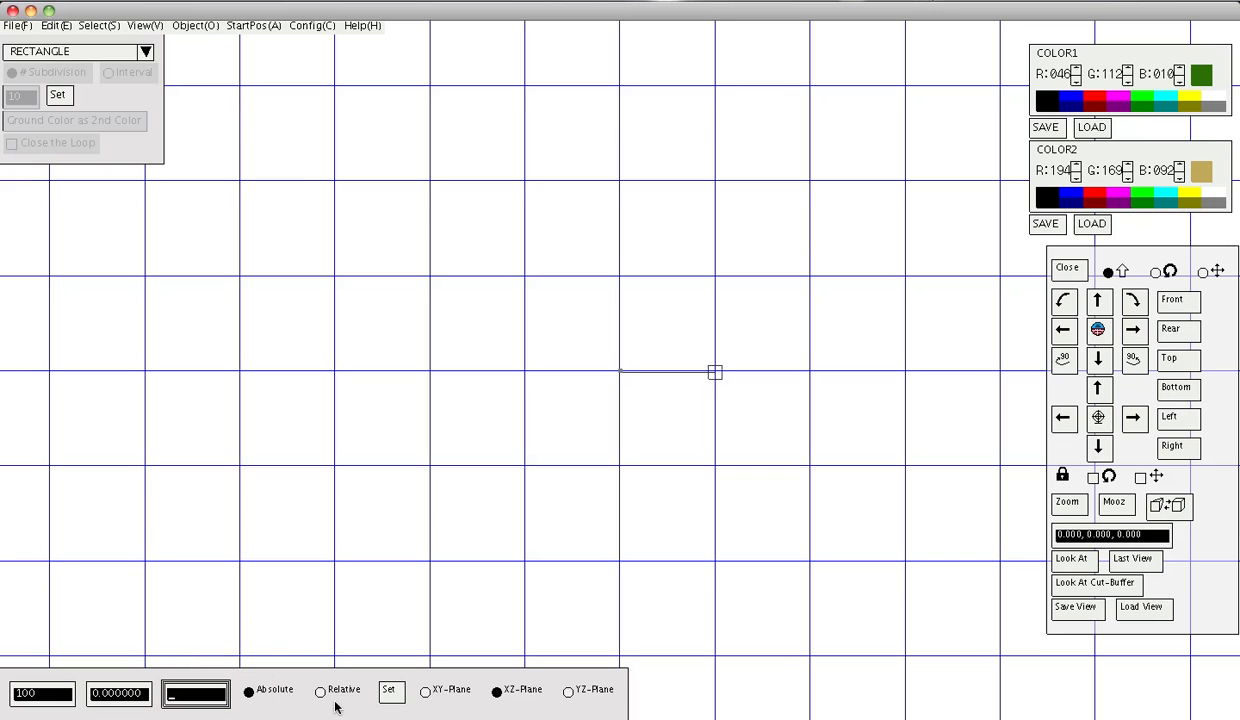
{"action": "left_click", "coordinate": [389, 689]}
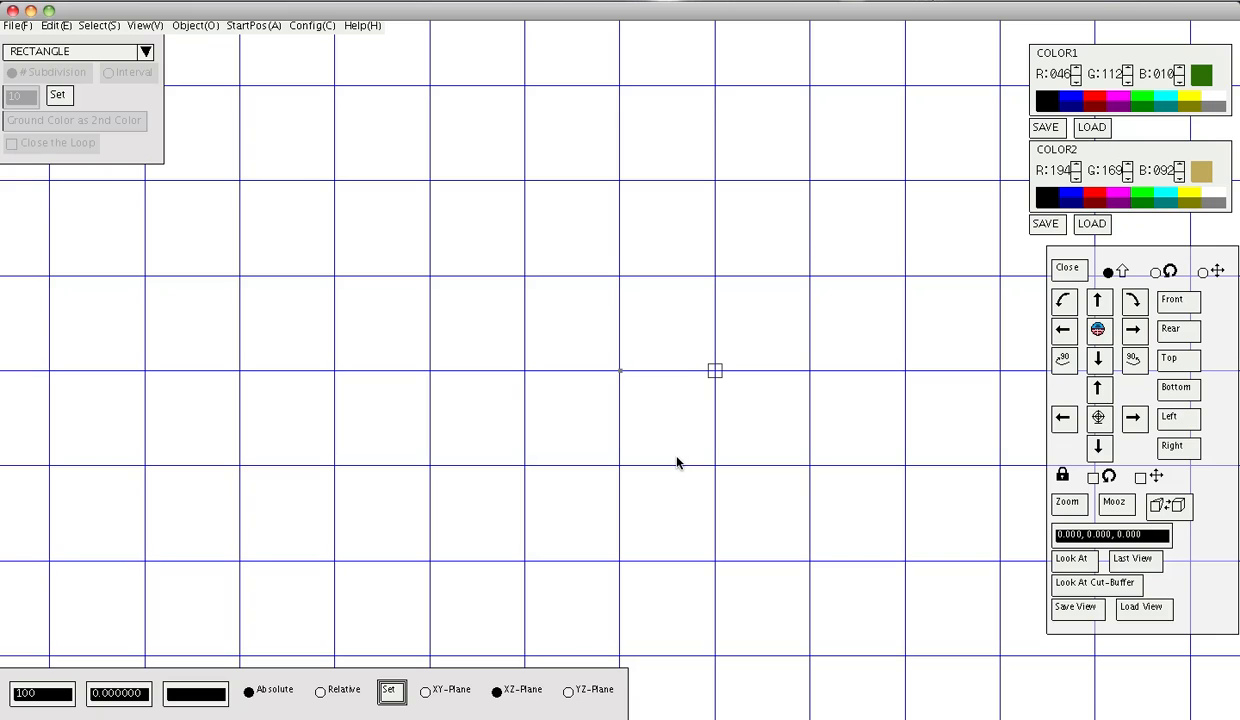
{"action": "key", "text": "Return"}
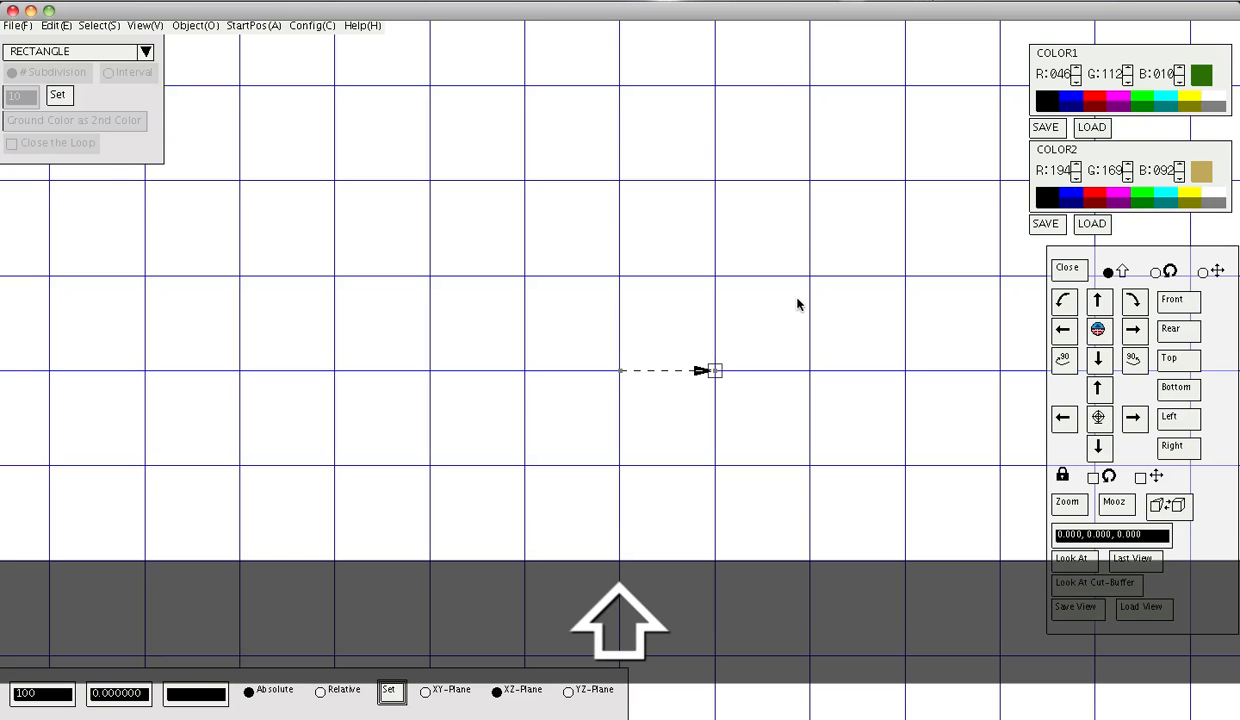
Place the rectangle's far corner up and right, near X 180.2, Z −510.6.
{"action": "right_click_drag", "start_coordinate": [797, 300], "coordinate": [801, 420], "text": "shift"}
{"action": "middle_click_drag", "start_coordinate": [775, 358], "coordinate": [753, 423], "text": "shift"}
{"action": "right_click_drag", "start_coordinate": [703, 430], "coordinate": [711, 370], "text": "shift"}
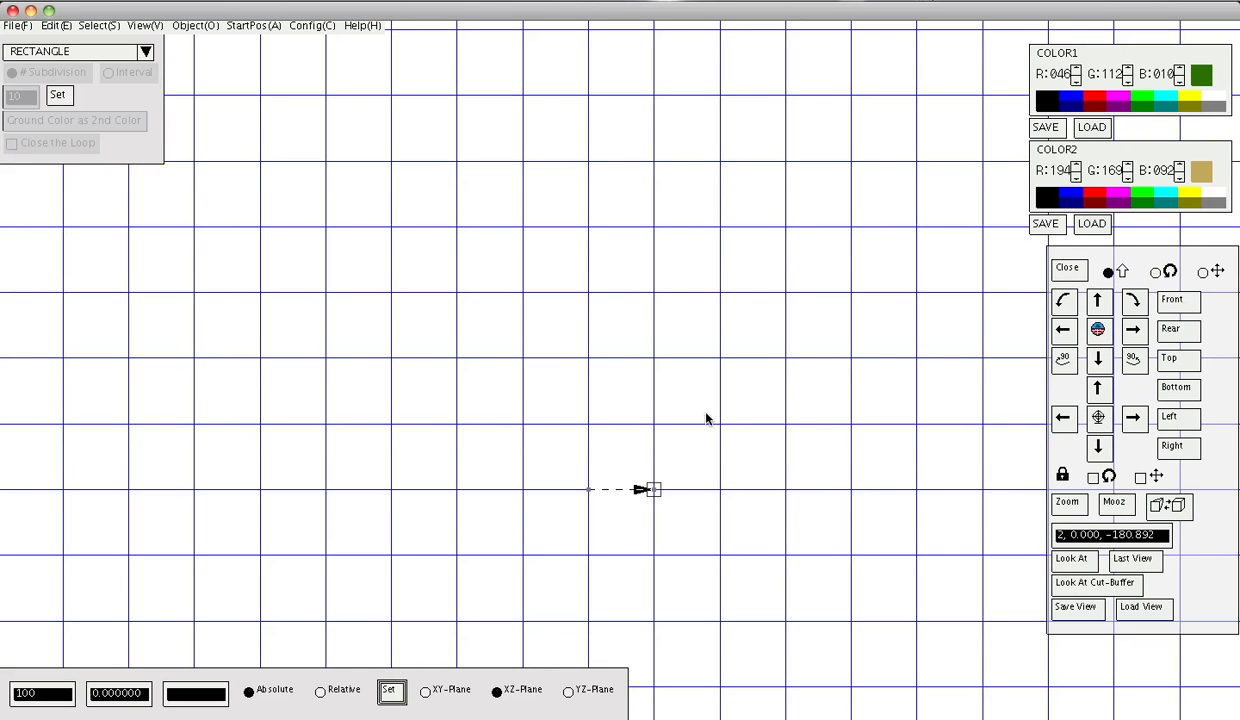
{"action": "left_click_drag", "start_coordinate": [633, 158], "coordinate": [706, 155]}
{"action": "key", "text": "Return"}
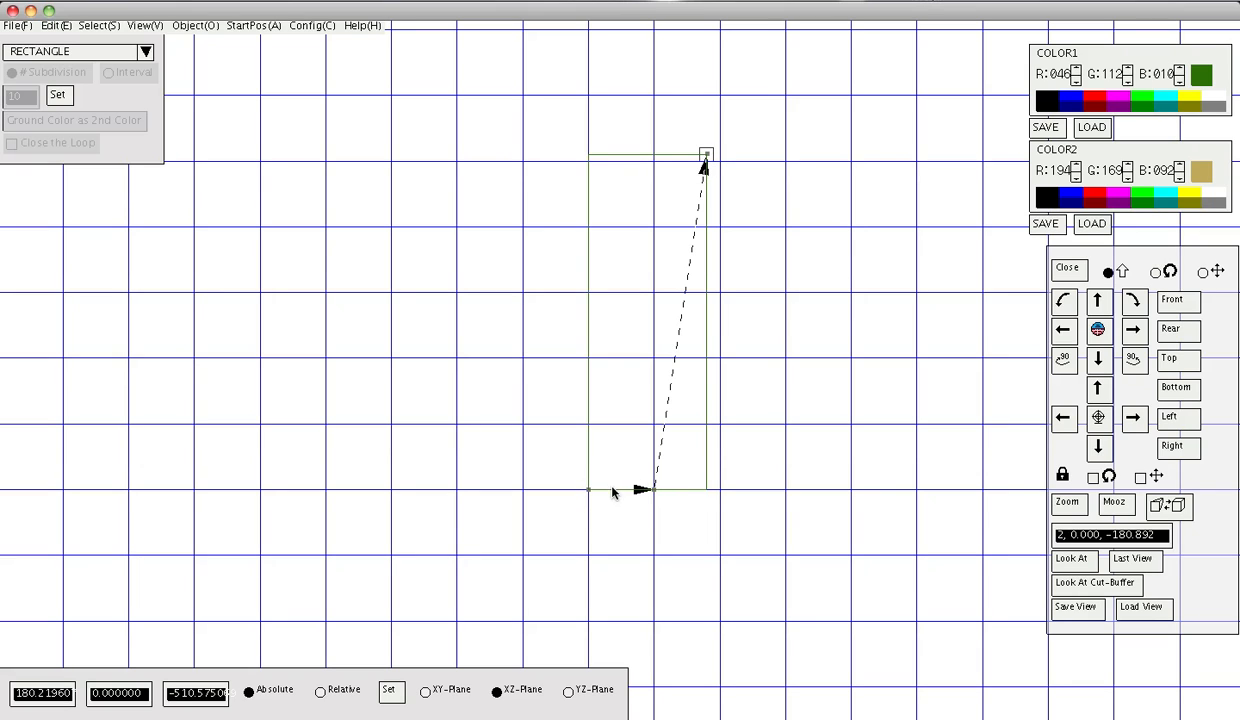
Move the far corner left to make the rectangle narrower, and commit it.
{"action": "left_click", "coordinate": [643, 208]}
{"action": "left_click_drag", "start_coordinate": [668, 170], "coordinate": [628, 163]}
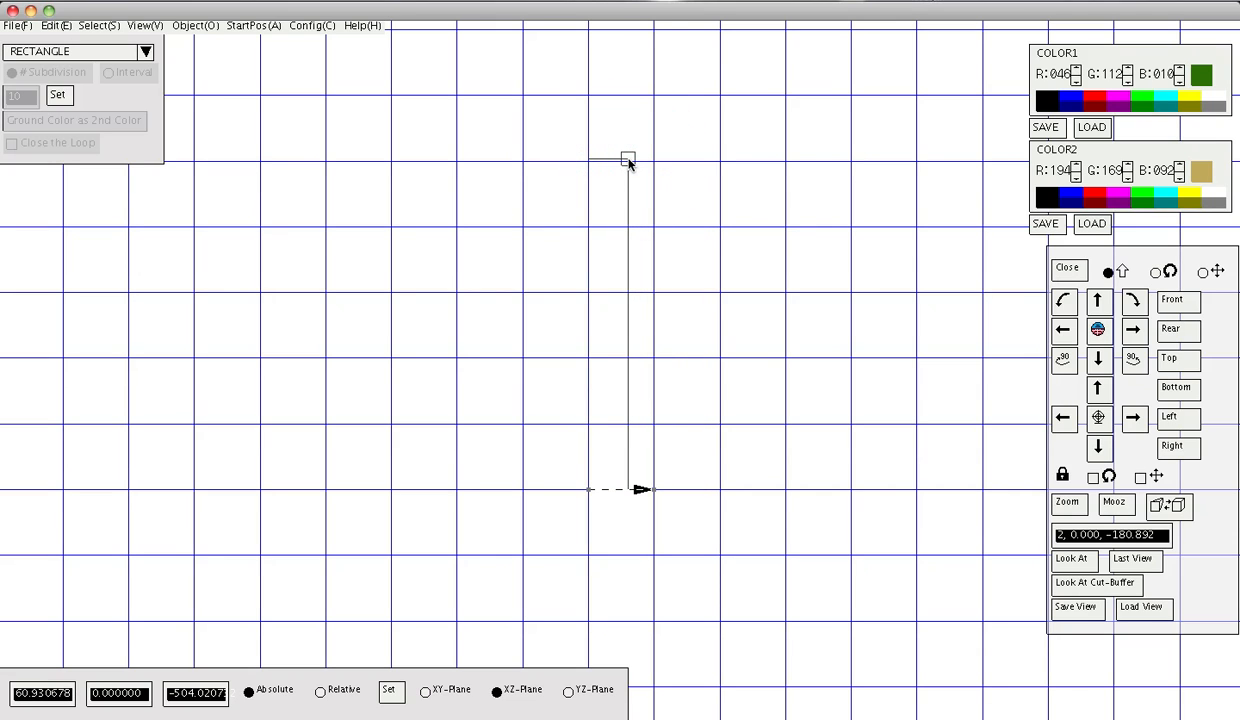
{"action": "key", "text": "Return"}
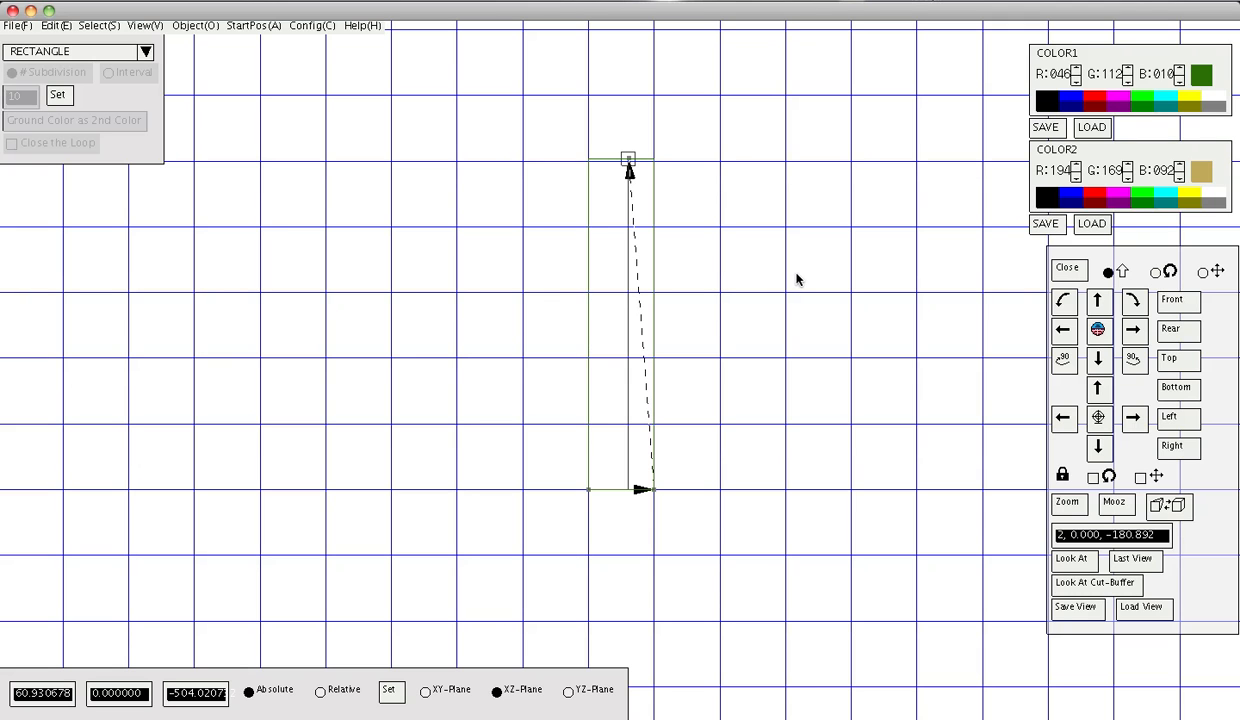
Set a new far corner near X 403.4, Z −177.8, tilting the strip diagonally.
{"action": "left_click_drag", "start_coordinate": [783, 265], "coordinate": [737, 267], "text": "shift"}
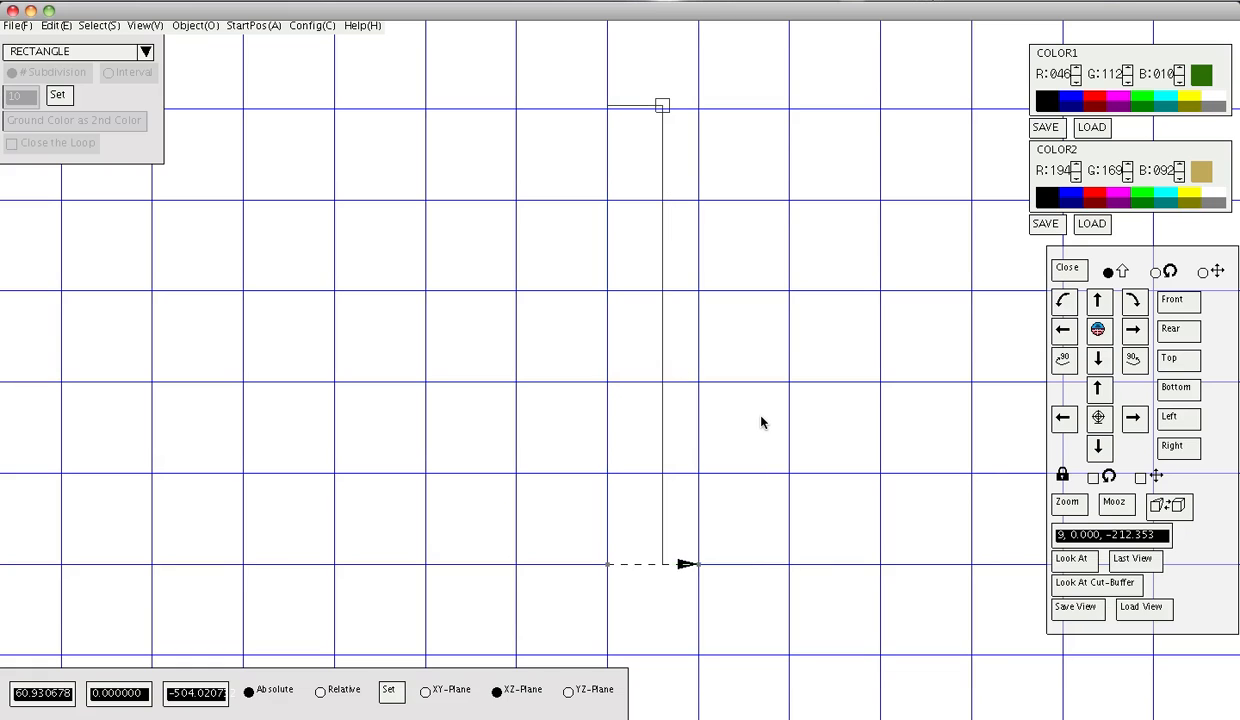
{"action": "left_click_drag", "start_coordinate": [779, 543], "coordinate": [771, 411], "text": "shift"}
{"action": "mouse_move", "coordinate": [600, 433]}
{"action": "left_mouse_down"}
{"action": "mouse_move", "coordinate": [661, 517]}
{"action": "mouse_move", "coordinate": [966, 271]}
{"action": "left_mouse_up"}
{"action": "key", "text": "Return"}
{"action": "key", "text": "Return"}
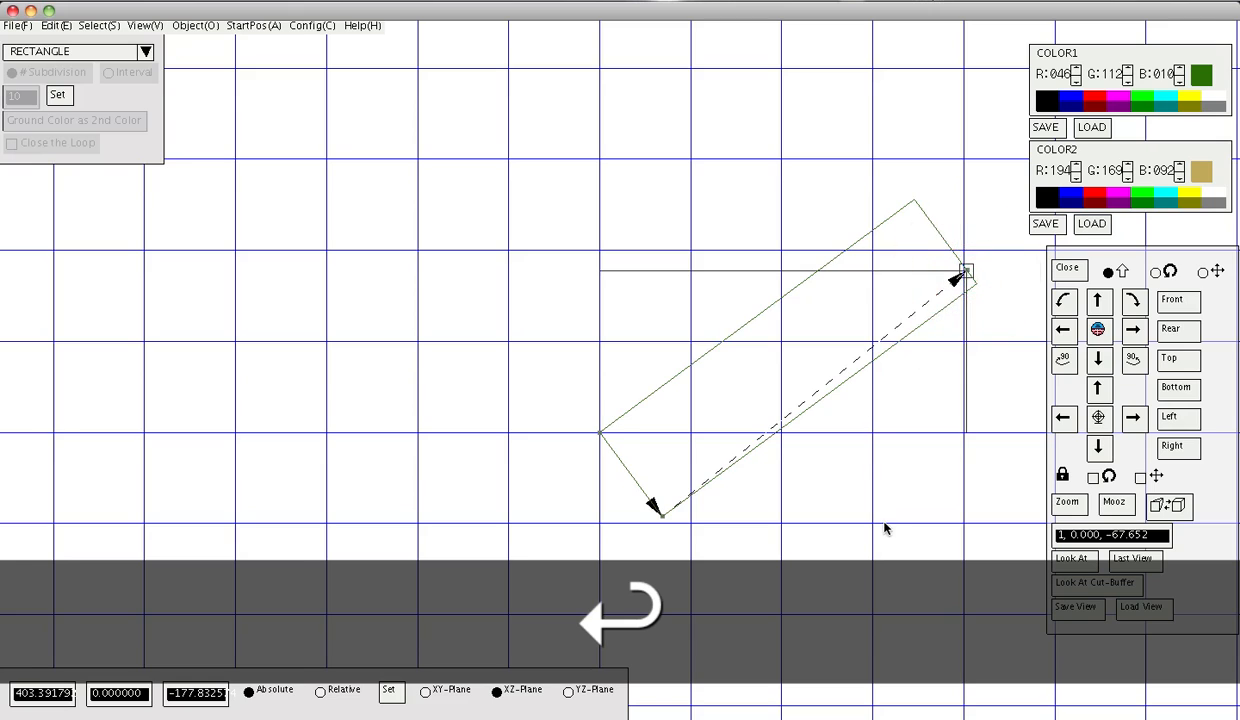
Widen the rectangle into a near square with its corner near X 434.6, Z −363.2.
{"action": "left_click_drag", "start_coordinate": [884, 528], "coordinate": [746, 498]}
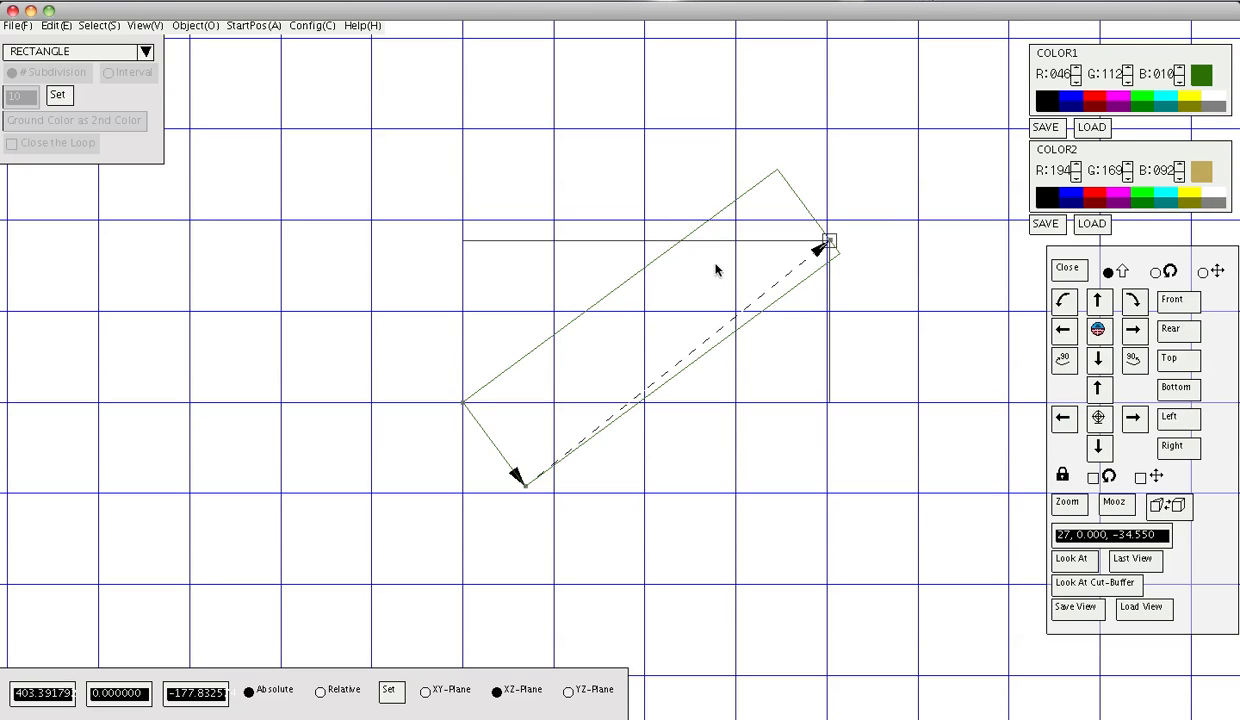
{"action": "left_click_drag", "start_coordinate": [826, 244], "coordinate": [973, 390]}
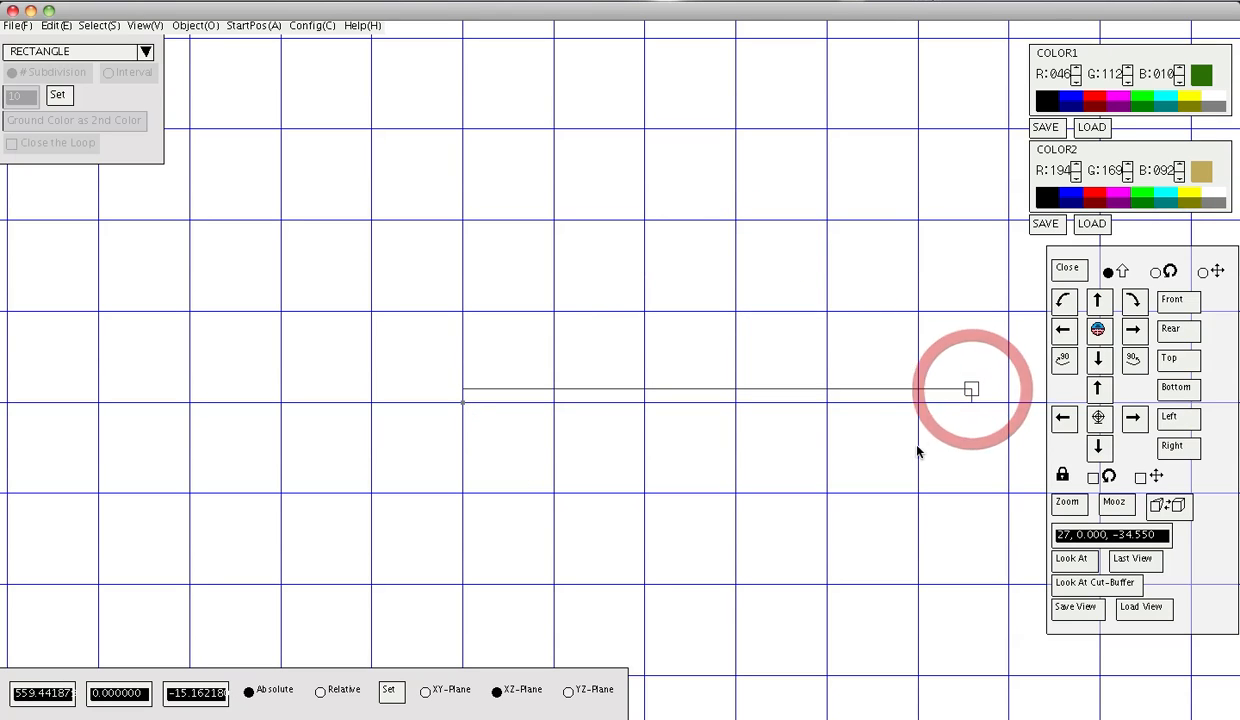
{"action": "left_click_drag", "start_coordinate": [590, 441], "coordinate": [788, 263]}
{"action": "left_click", "coordinate": [33, 91]}
{"action": "left_click_drag", "start_coordinate": [616, 417], "coordinate": [857, 72]}
{"action": "key", "text": "Return"}
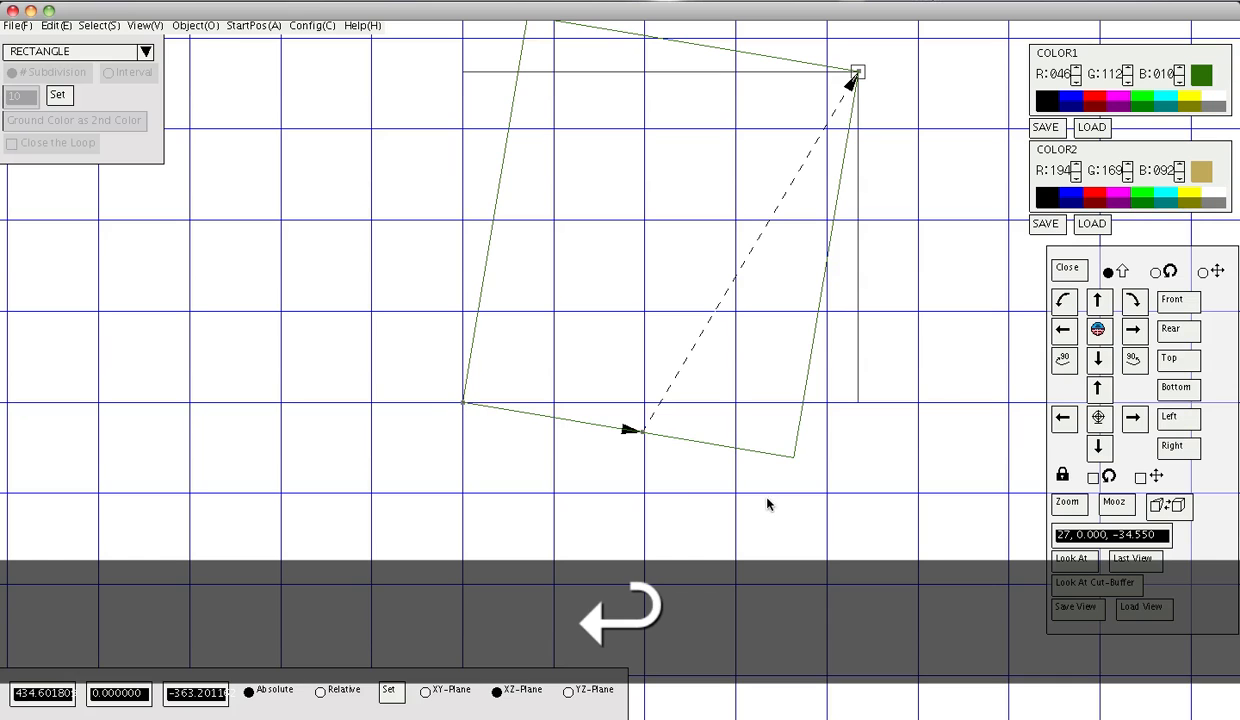
{"action": "left_click_drag", "start_coordinate": [806, 441], "coordinate": [855, 504], "text": "shift"}
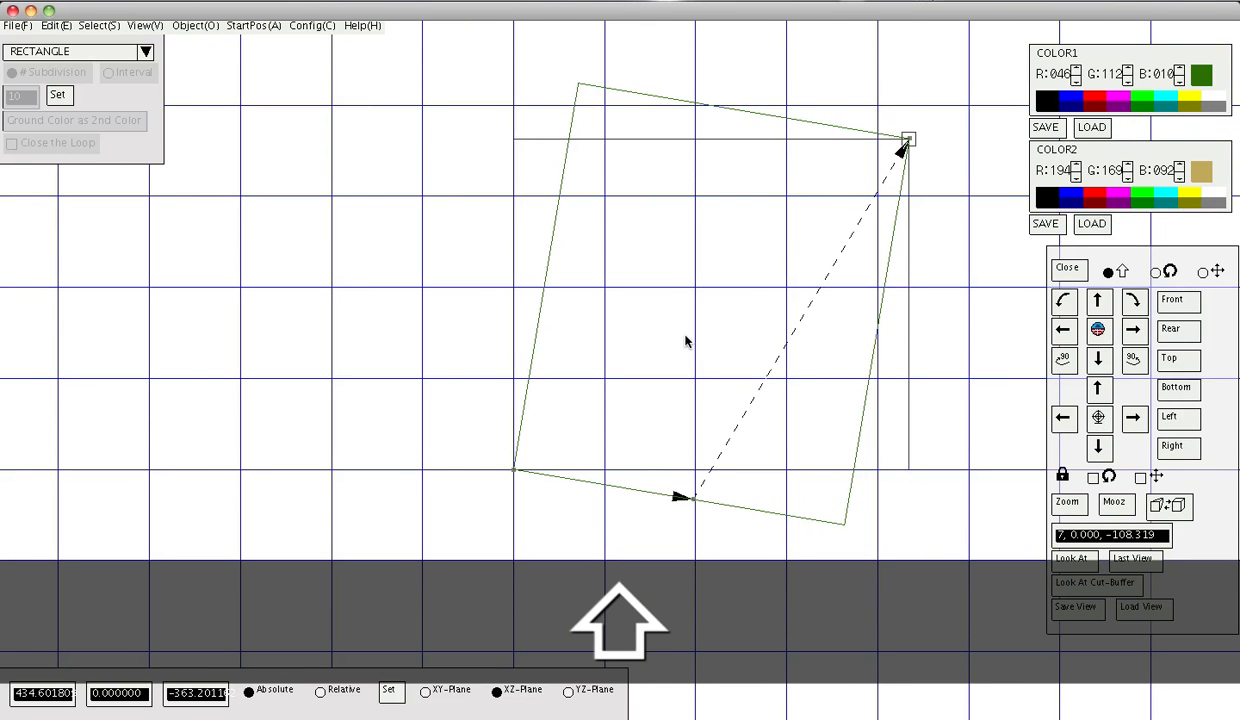
{"action": "left_click_drag", "start_coordinate": [985, 371], "coordinate": [880, 388], "text": "shift"}
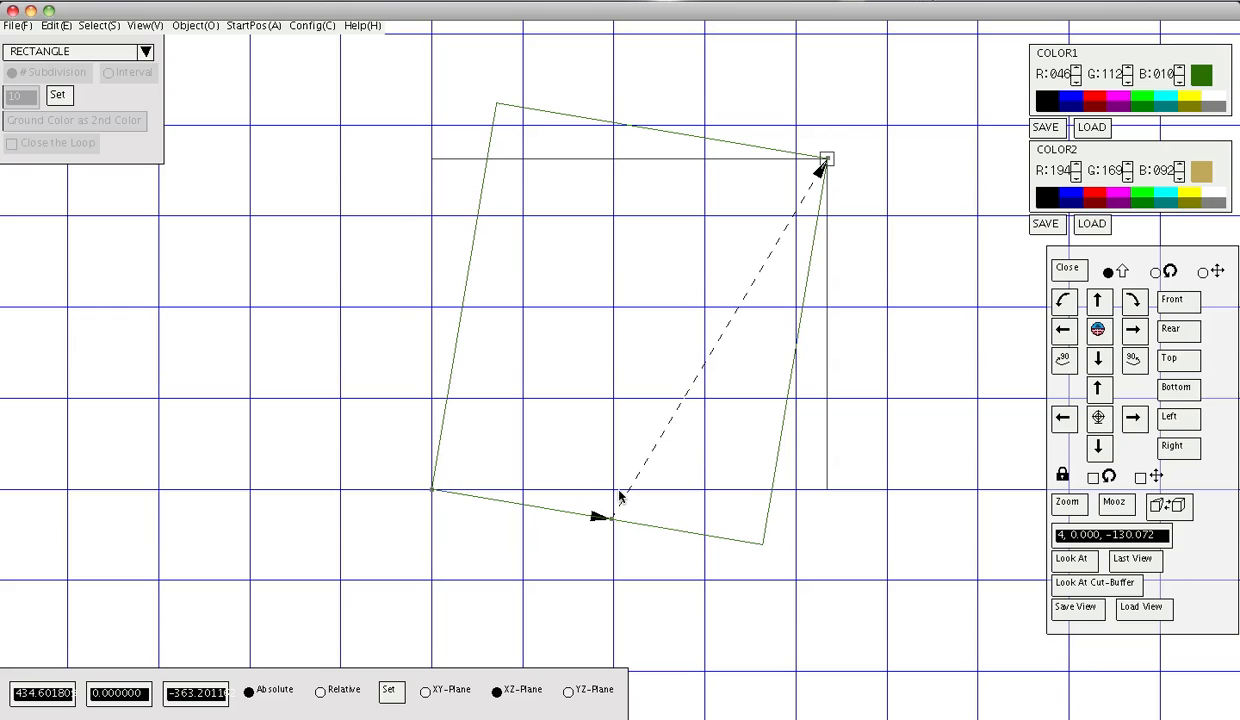
Finish the rectangle as a new map and check the dark-green filled square.
{"action": "left_click", "coordinate": [831, 166]}
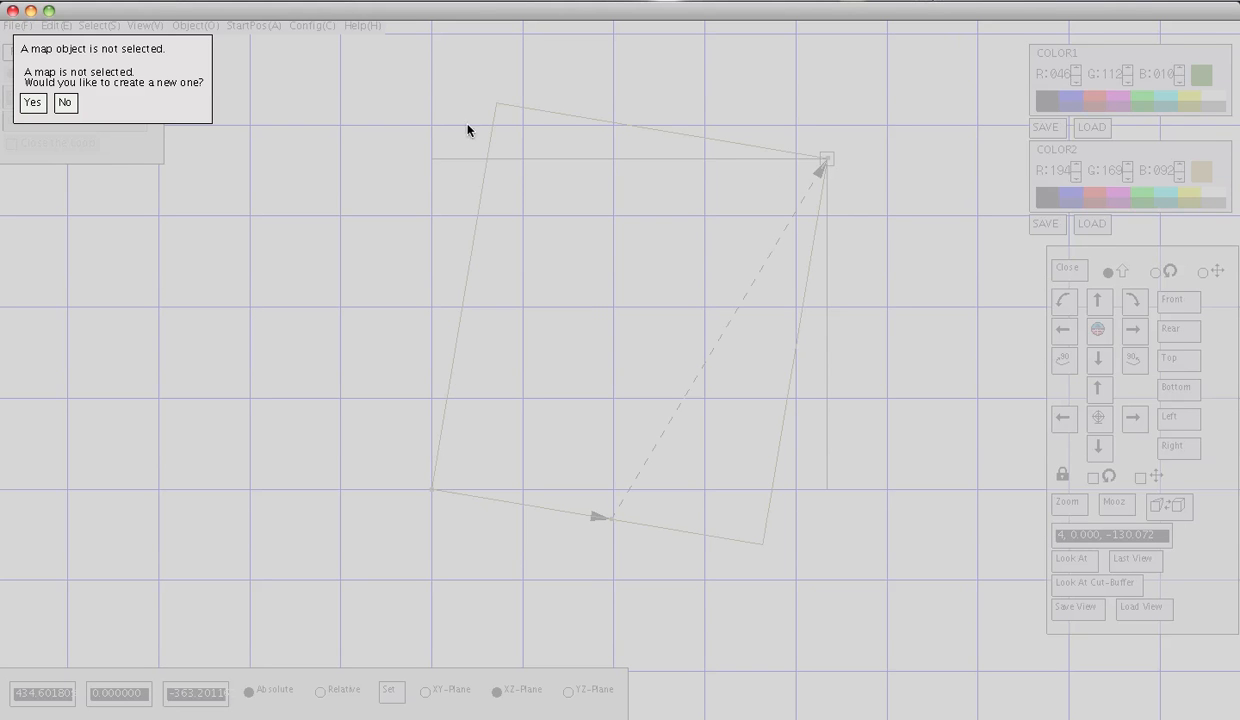
{"action": "left_click", "coordinate": [32, 102]}
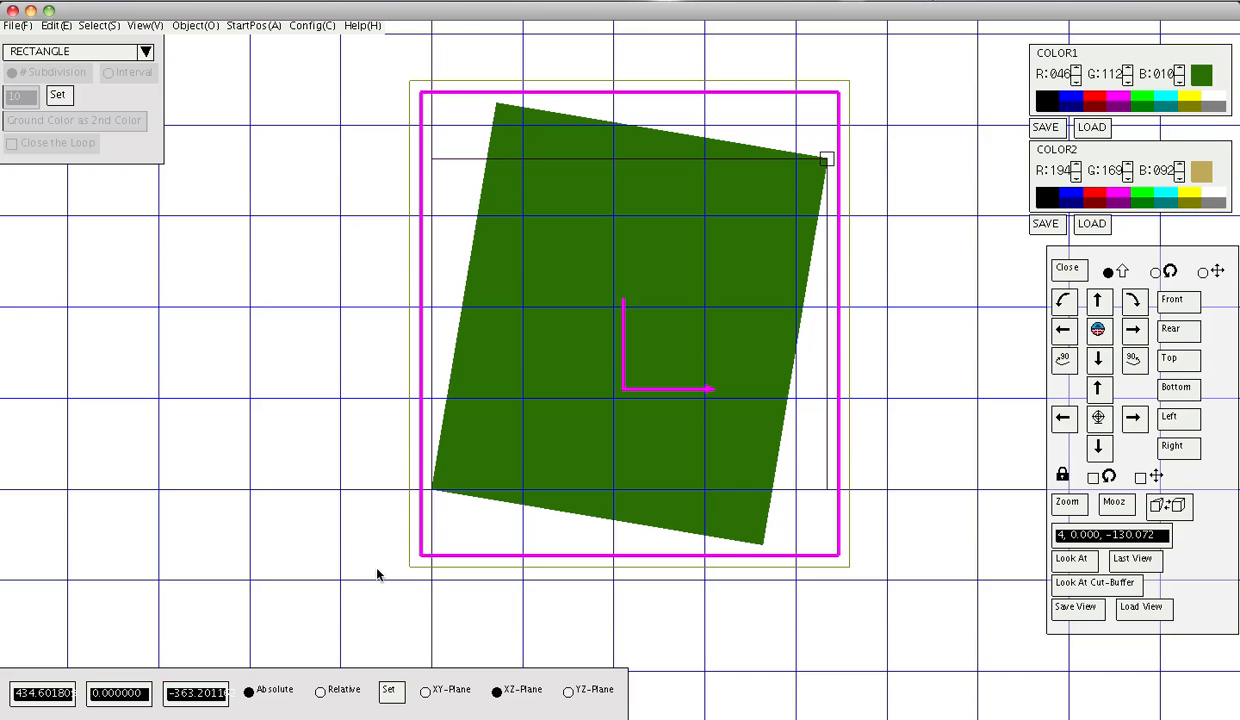
{"action": "left_click_drag", "start_coordinate": [730, 255], "coordinate": [762, 219], "text": "shift"}
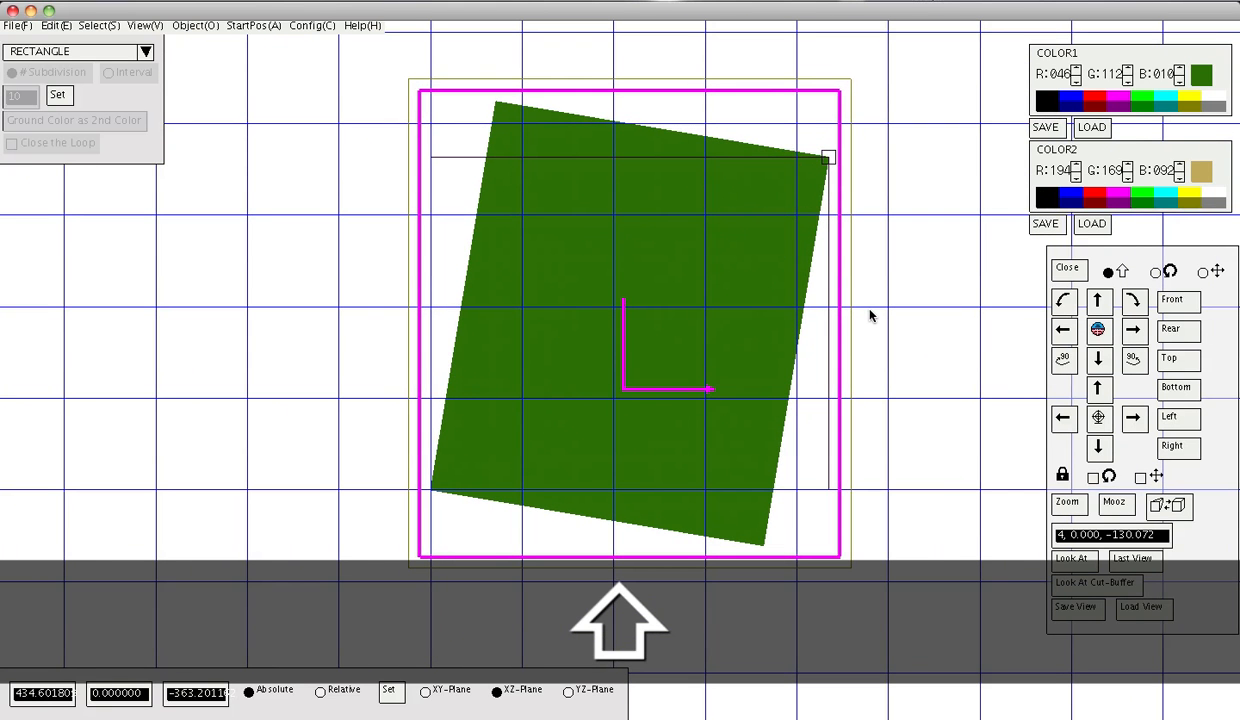